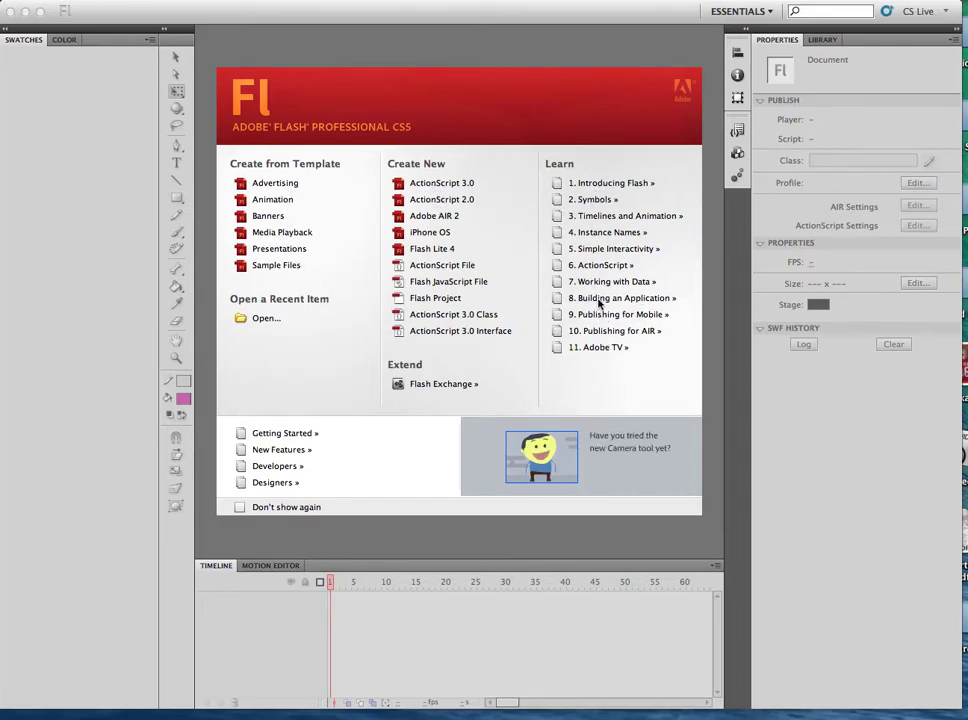
Create a new ActionScript 3.0 document and brush a magenta (#CC0099) smiley face about 260 by 286 px near the stage centre.
{"action": "left_click", "coordinate": [426, 187]}
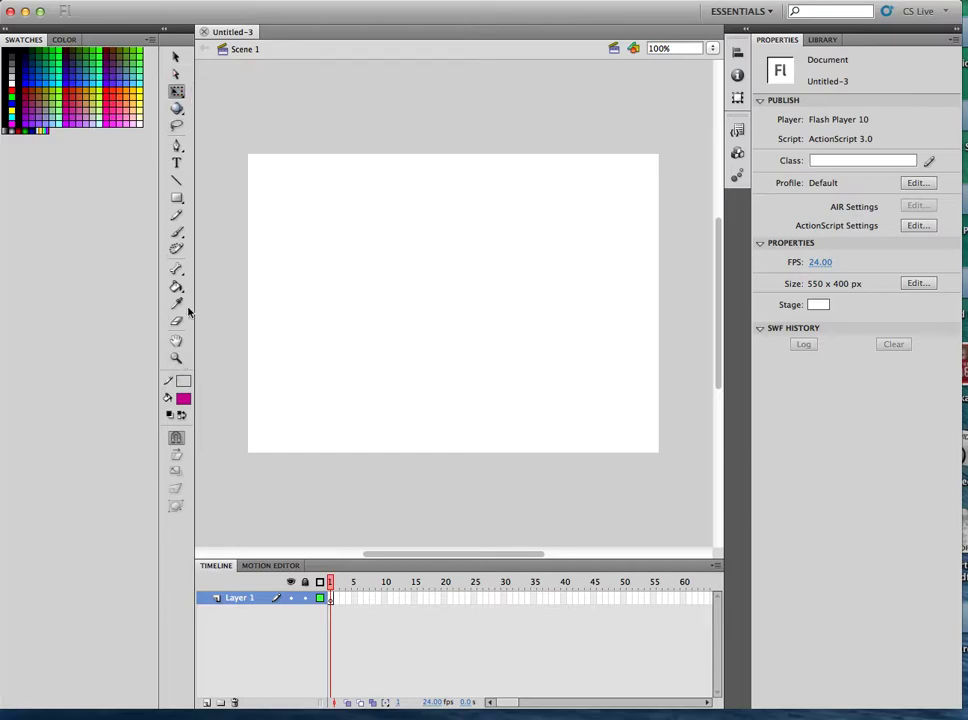
{"action": "left_click", "coordinate": [64, 39]}
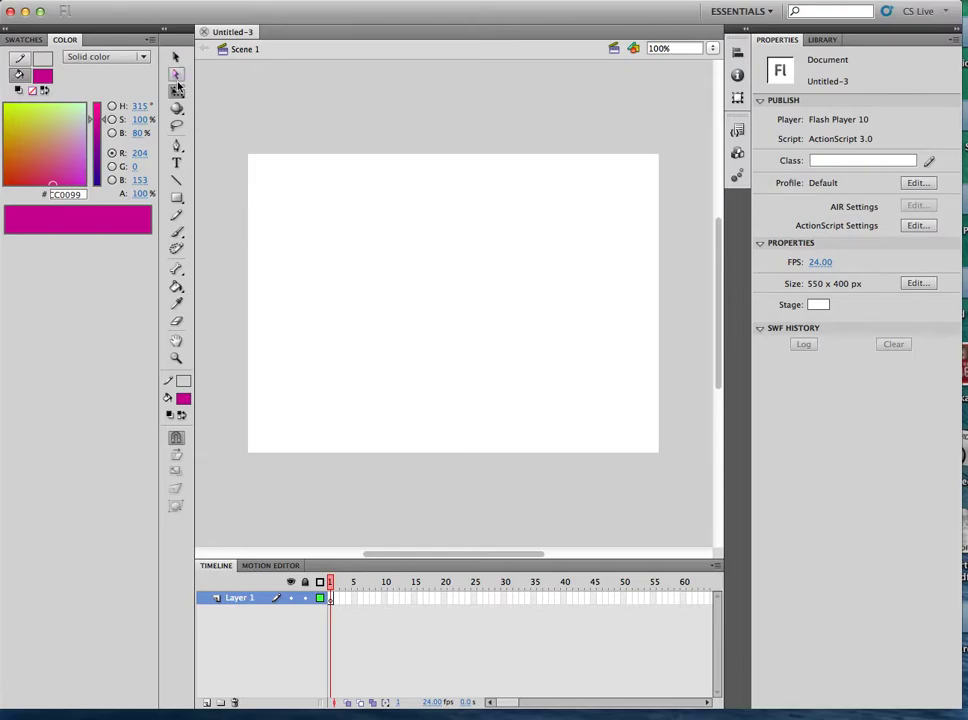
{"action": "left_click", "coordinate": [177, 232]}
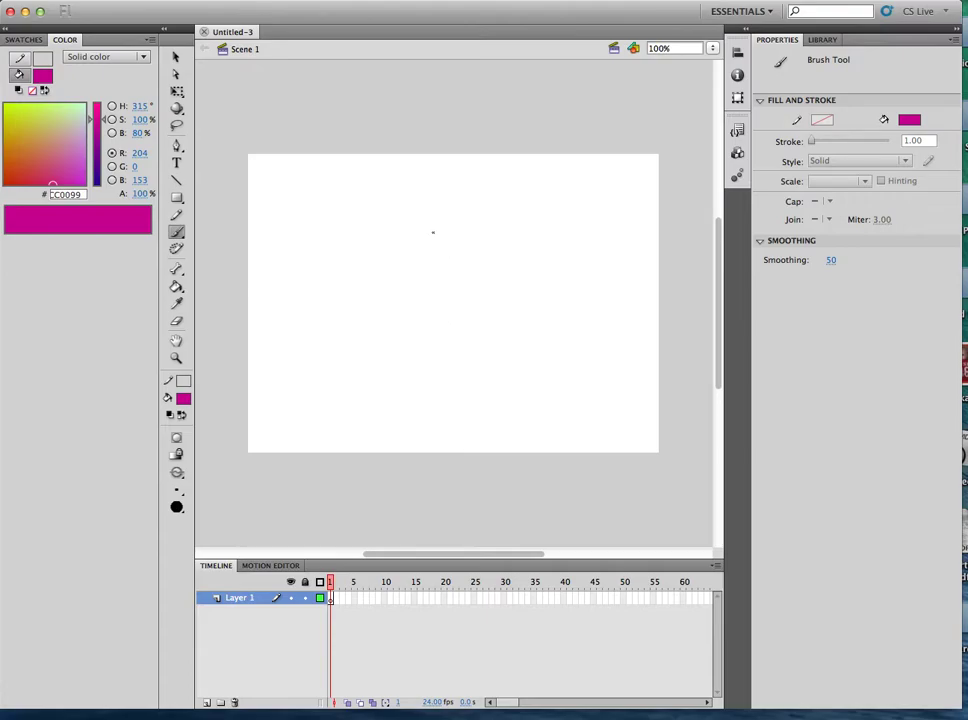
{"action": "mouse_move", "coordinate": [436, 218]}
{"action": "left_mouse_down"}
{"action": "mouse_move", "coordinate": [377, 297]}
{"action": "mouse_move", "coordinate": [566, 372]}
{"action": "mouse_move", "coordinate": [491, 236]}
{"action": "mouse_move", "coordinate": [432, 218]}
{"action": "mouse_move", "coordinate": [431, 320]}
{"action": "left_mouse_up"}
{"action": "mouse_move", "coordinate": [470, 268]}
{"action": "left_mouse_down"}
{"action": "mouse_move", "coordinate": [469, 331]}
{"action": "mouse_move", "coordinate": [519, 365]}
{"action": "mouse_move", "coordinate": [540, 357]}
{"action": "left_mouse_up"}
{"action": "mouse_move", "coordinate": [419, 357]}
{"action": "left_mouse_down"}
{"action": "mouse_move", "coordinate": [488, 354]}
{"action": "mouse_move", "coordinate": [482, 343]}
{"action": "left_mouse_up"}
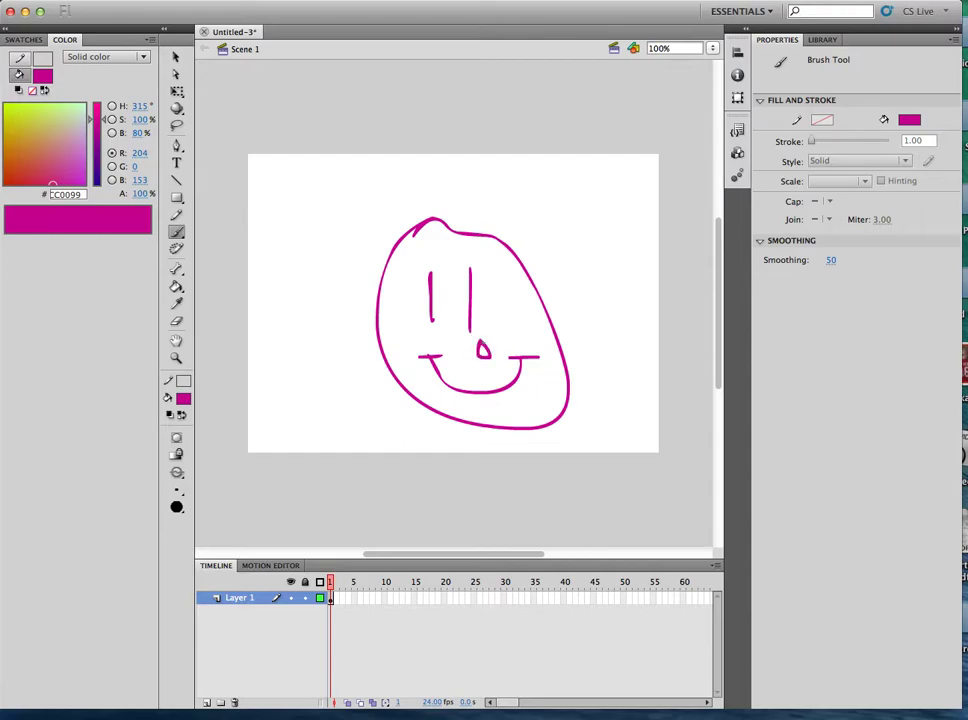
Move the whole face with the Selection tool to about X 27, Y 104 on the stage.
{"action": "left_click", "coordinate": [178, 63]}
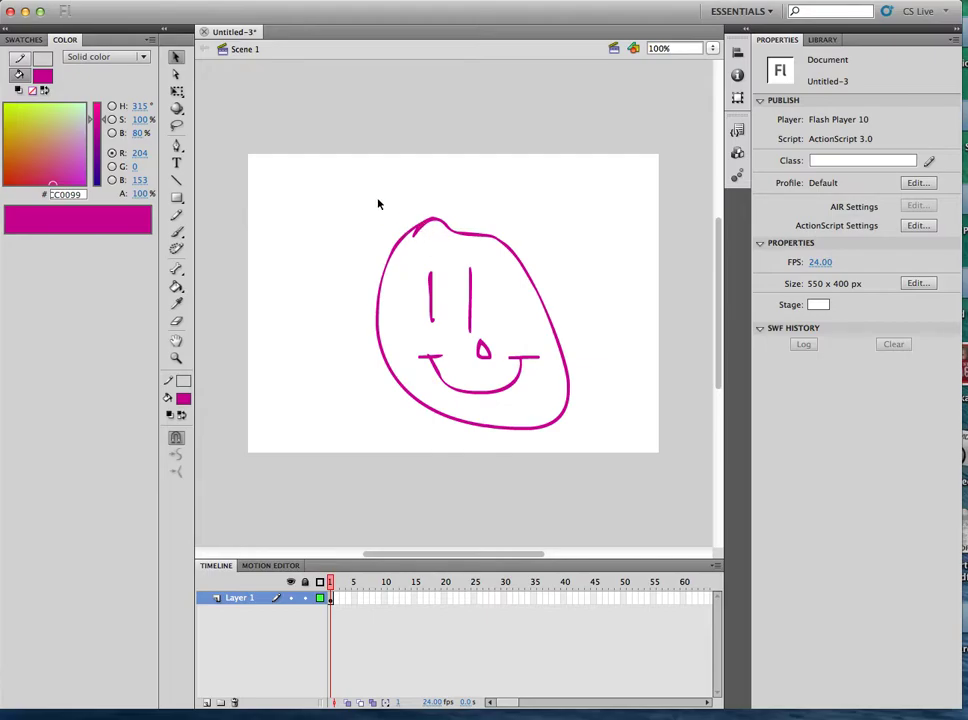
{"action": "left_click_drag", "start_coordinate": [348, 200], "coordinate": [618, 446]}
{"action": "left_click_drag", "start_coordinate": [509, 307], "coordinate": [603, 444]}
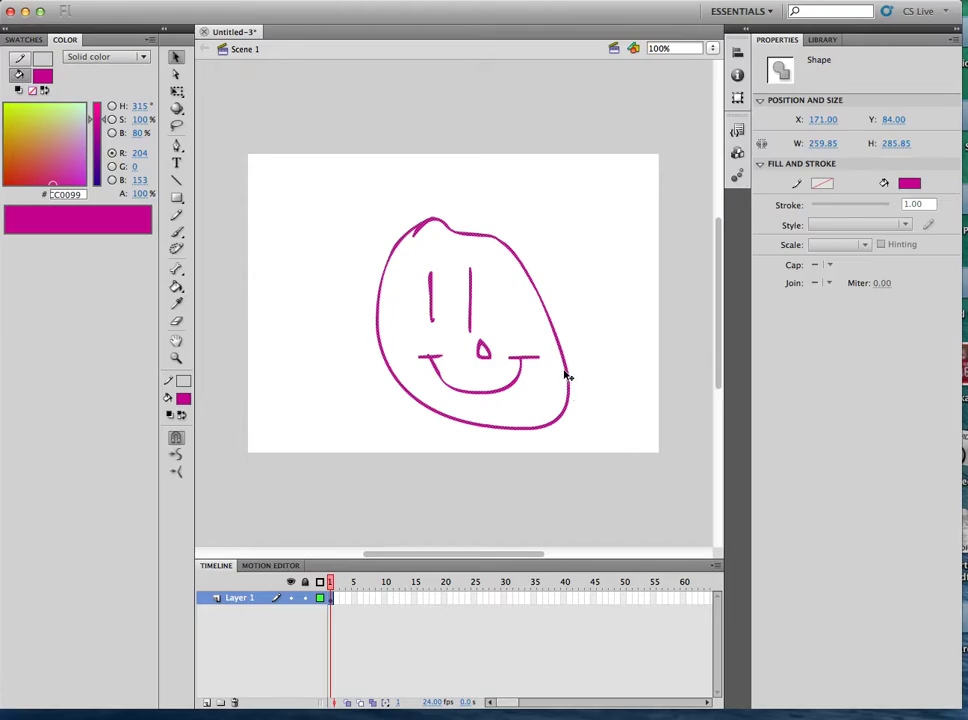
{"action": "left_click_drag", "start_coordinate": [566, 367], "coordinate": [441, 343]}
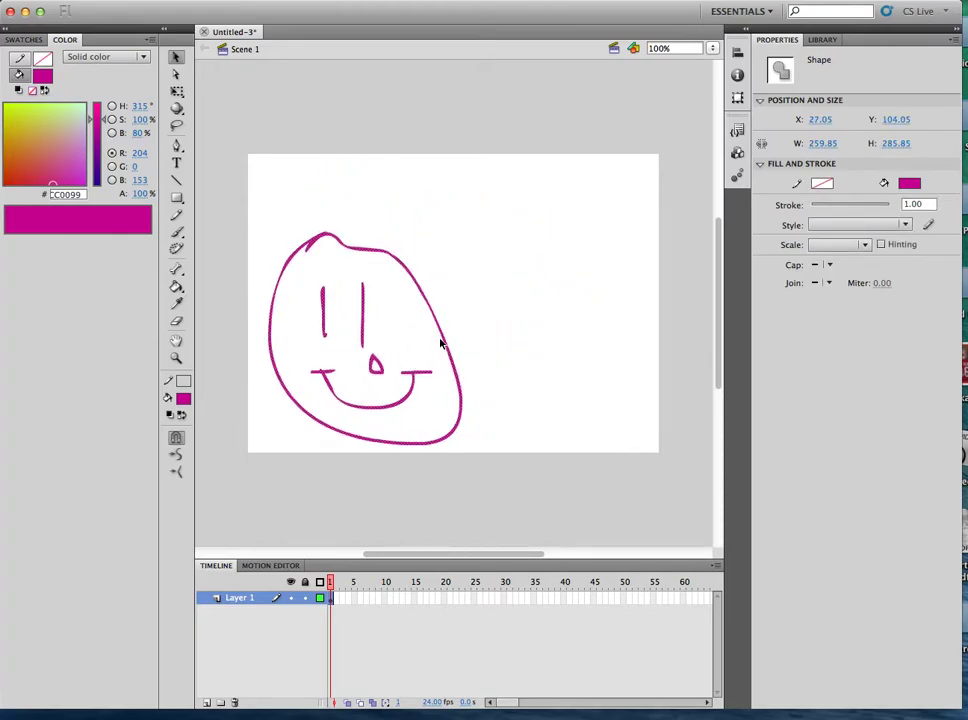
{"action": "left_click", "coordinate": [489, 312]}
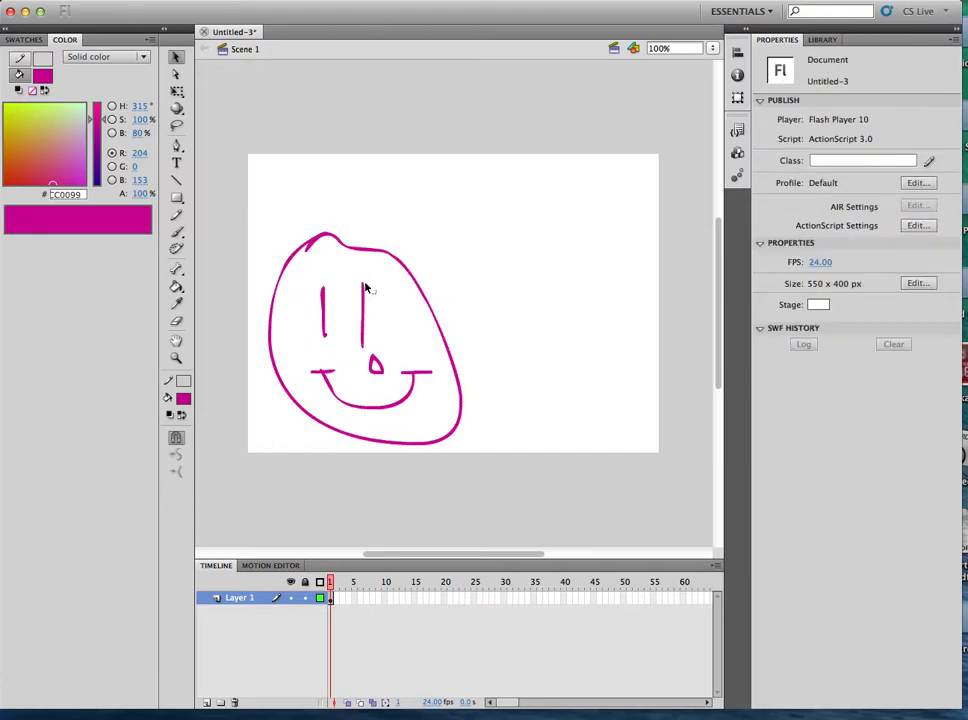
Shift the face's right eye slightly outward and the nose slightly down and to the left.
{"action": "mouse_move", "coordinate": [346, 275]}
{"action": "left_mouse_down"}
{"action": "mouse_move", "coordinate": [376, 352]}
{"action": "mouse_move", "coordinate": [471, 309]}
{"action": "mouse_move", "coordinate": [503, 309]}
{"action": "mouse_move", "coordinate": [365, 309]}
{"action": "mouse_move", "coordinate": [366, 318]}
{"action": "mouse_move", "coordinate": [372, 305]}
{"action": "mouse_move", "coordinate": [373, 323]}
{"action": "left_mouse_up"}
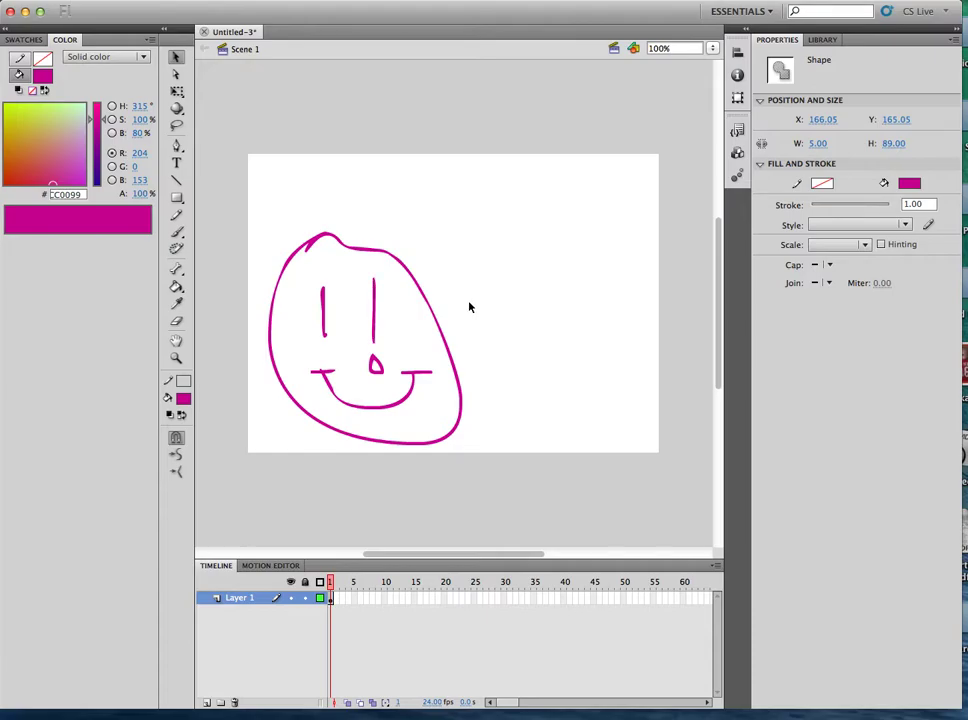
{"action": "left_click", "coordinate": [469, 307]}
{"action": "left_click", "coordinate": [375, 365]}
{"action": "mouse_move", "coordinate": [375, 366]}
{"action": "left_mouse_down"}
{"action": "mouse_move", "coordinate": [487, 324]}
{"action": "mouse_move", "coordinate": [371, 372]}
{"action": "left_mouse_up"}
{"action": "left_click", "coordinate": [428, 238]}
{"action": "left_click_drag", "start_coordinate": [265, 216], "coordinate": [482, 457]}
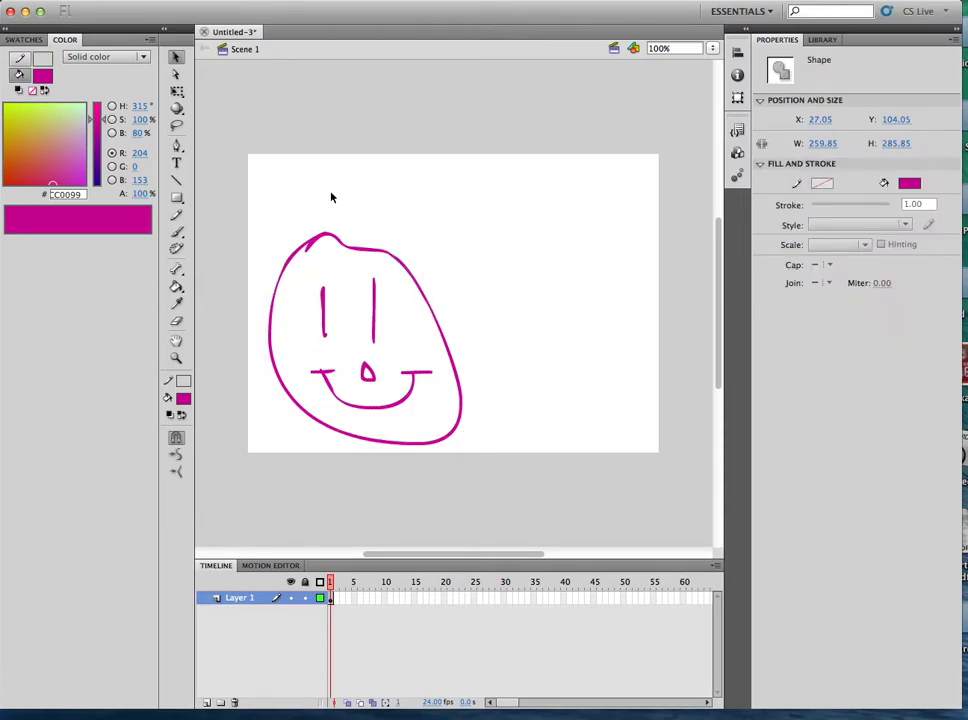
{"action": "left_click", "coordinate": [305, 180]}
Try to reshape the ends of the mouth by moving their anchor points with the Subselection tool.
{"action": "left_click", "coordinate": [180, 78]}
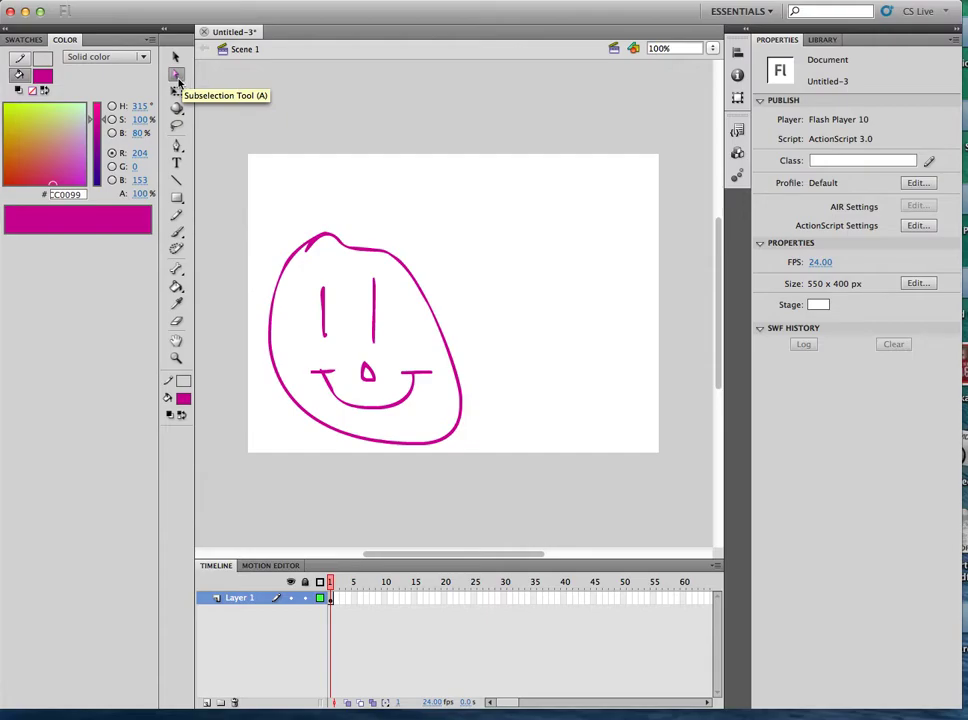
{"action": "left_click", "coordinate": [323, 305]}
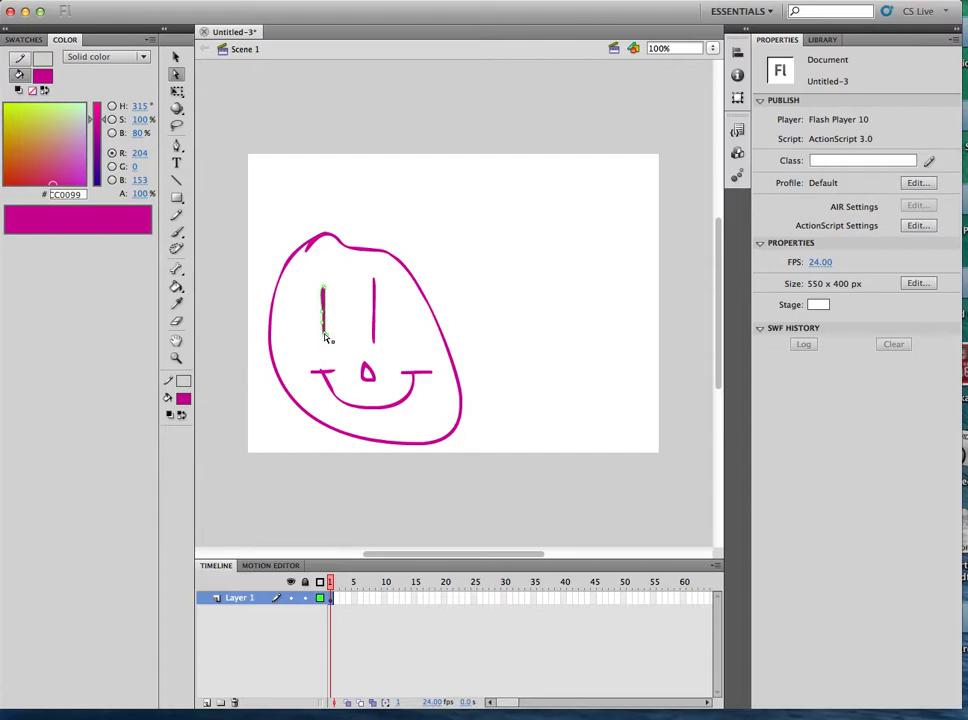
{"action": "left_click", "coordinate": [374, 313]}
{"action": "left_click", "coordinate": [415, 375]}
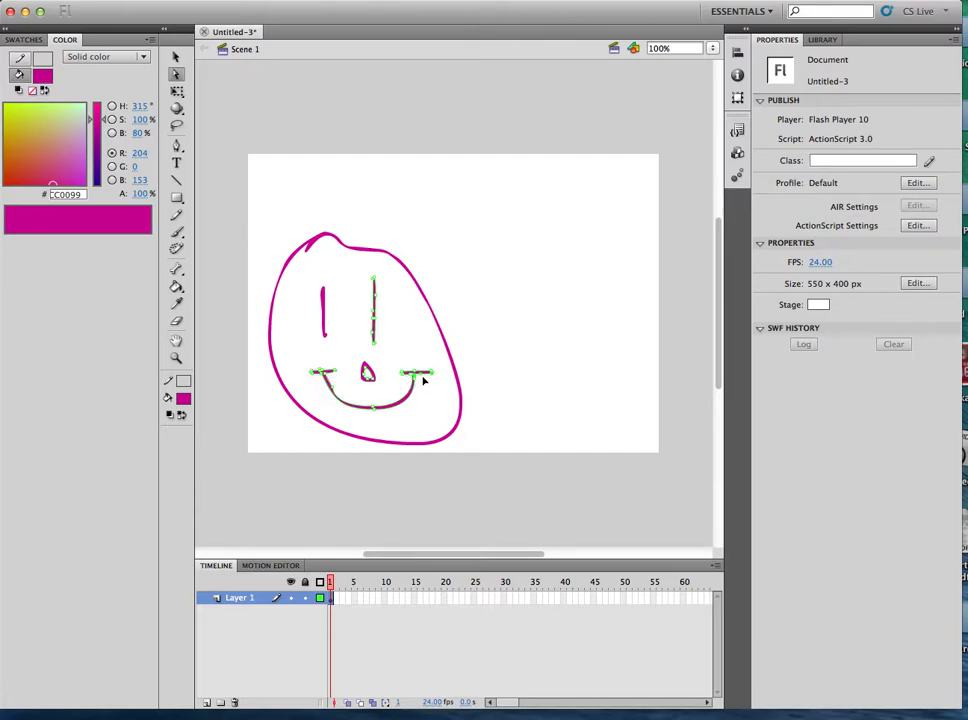
{"action": "left_click", "coordinate": [428, 372]}
{"action": "mouse_move", "coordinate": [427, 359]}
{"action": "left_mouse_down"}
{"action": "mouse_move", "coordinate": [419, 352]}
{"action": "mouse_move", "coordinate": [436, 356]}
{"action": "left_mouse_up"}
{"action": "left_click_drag", "start_coordinate": [316, 375], "coordinate": [331, 343]}
{"action": "left_click", "coordinate": [316, 368]}
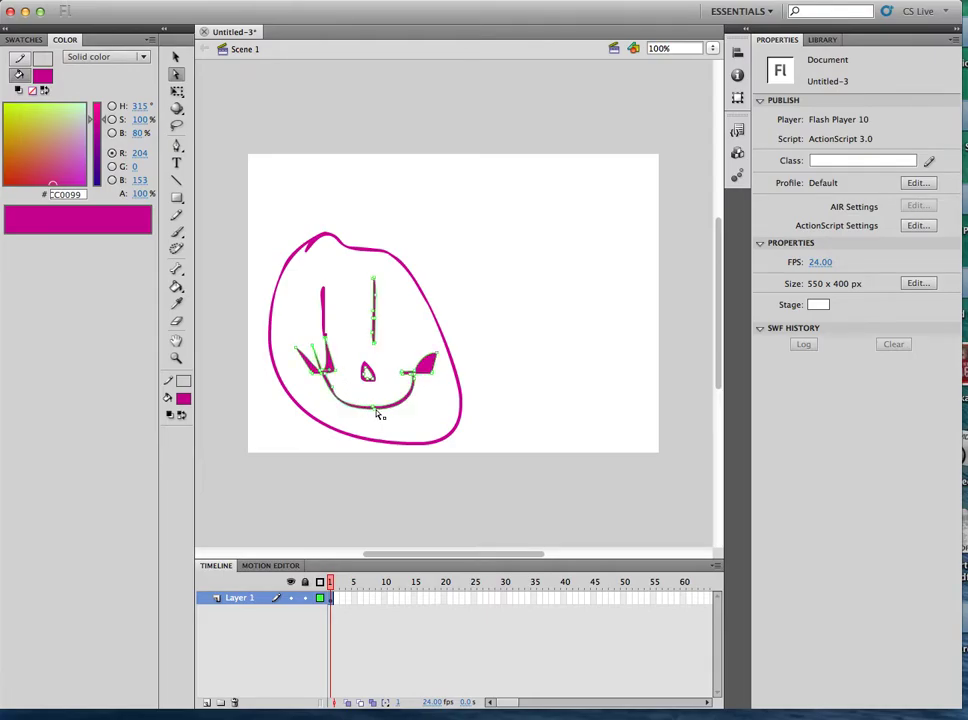
{"action": "mouse_move", "coordinate": [403, 373]}
{"action": "left_mouse_down"}
{"action": "mouse_move", "coordinate": [393, 346]}
{"action": "mouse_move", "coordinate": [410, 357]}
{"action": "left_mouse_up"}
Undo all anchor-point edits made to the mouth.
{"action": "key", "text": "super+z"}
{"action": "key", "text": "super+z"}
{"action": "key", "text": "super+z"}
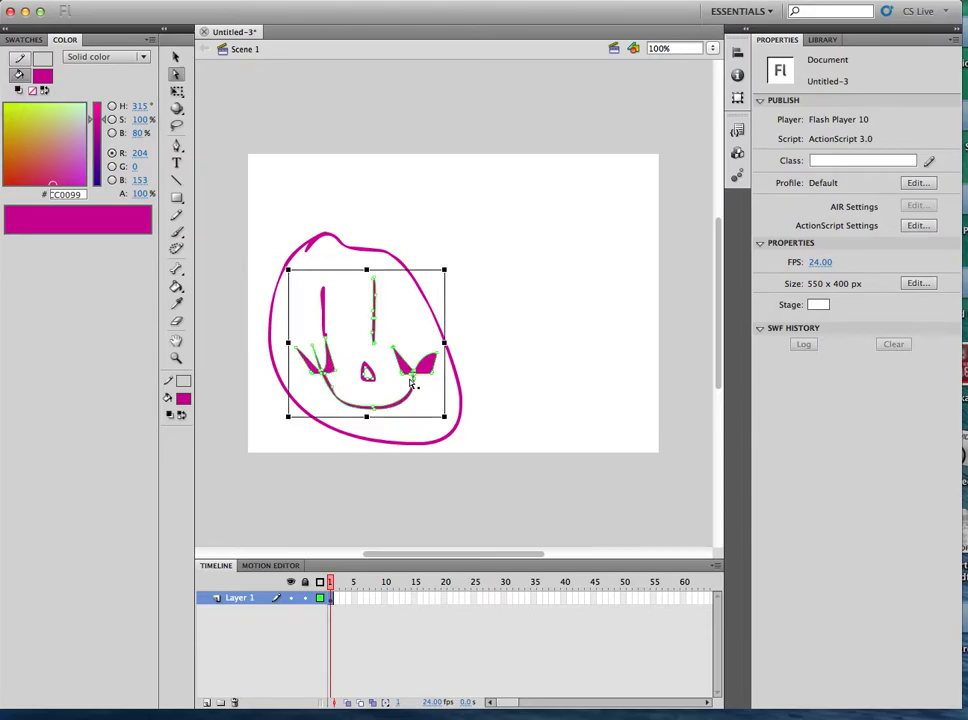
{"action": "key", "text": "super+z"}
{"action": "key", "text": "super+z"}
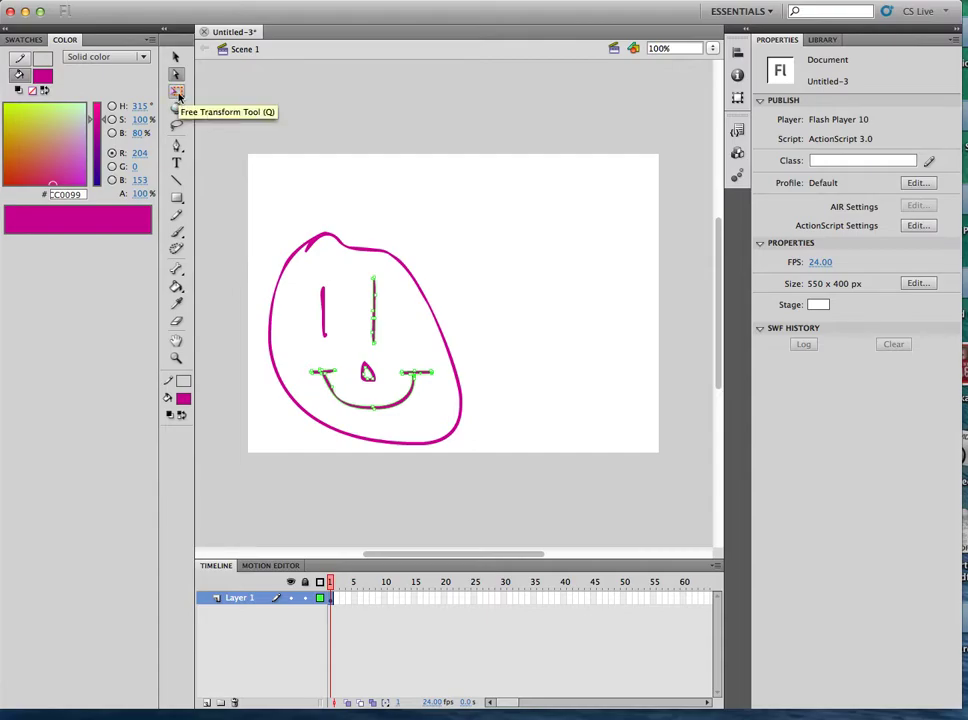
Try stretching the whole face horizontally with Free Transform, undoing each stretch.
{"action": "left_click", "coordinate": [177, 92]}
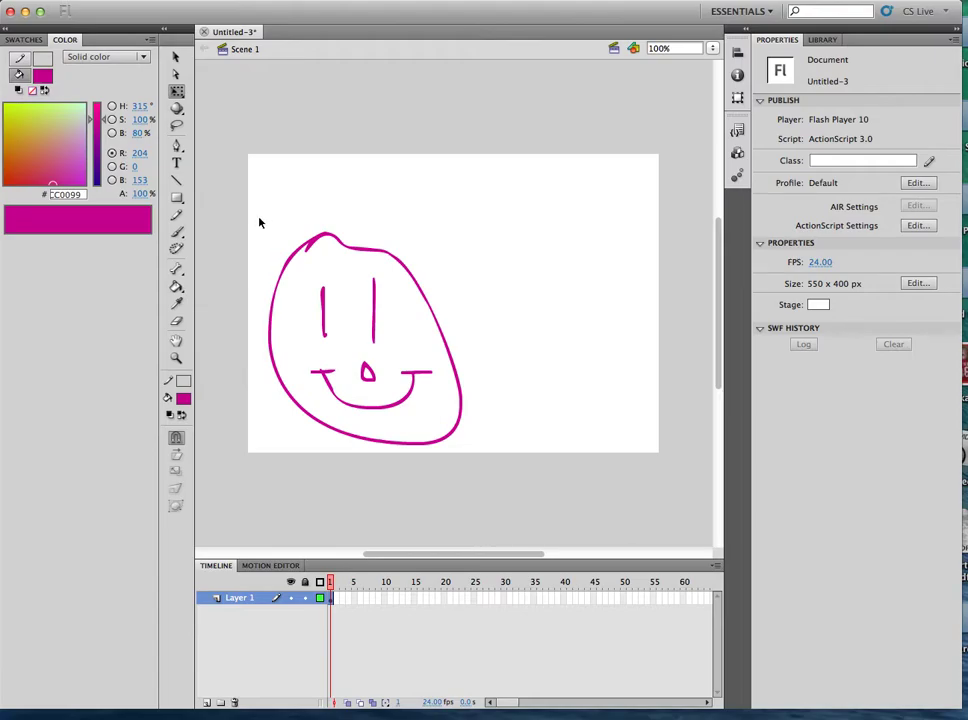
{"action": "mouse_move", "coordinate": [255, 214]}
{"action": "left_mouse_down"}
{"action": "mouse_move", "coordinate": [401, 361]}
{"action": "mouse_move", "coordinate": [474, 418]}
{"action": "mouse_move", "coordinate": [495, 453]}
{"action": "left_mouse_up"}
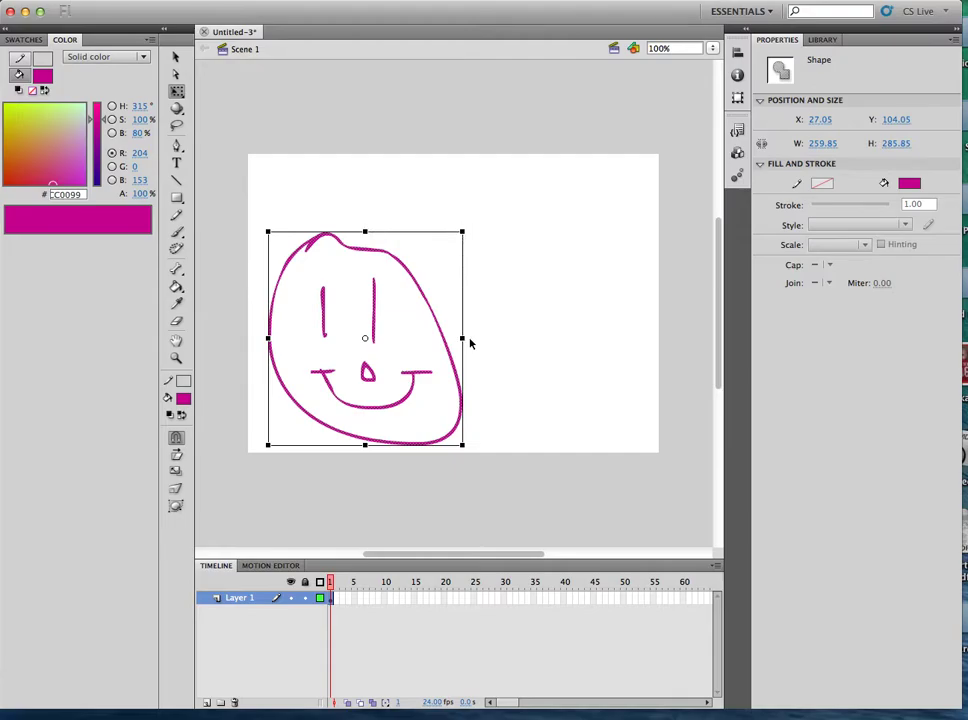
{"action": "mouse_move", "coordinate": [462, 232]}
{"action": "left_mouse_down"}
{"action": "mouse_move", "coordinate": [616, 182]}
{"action": "mouse_move", "coordinate": [527, 229]}
{"action": "mouse_move", "coordinate": [551, 366]}
{"action": "mouse_move", "coordinate": [627, 387]}
{"action": "mouse_move", "coordinate": [630, 144]}
{"action": "mouse_move", "coordinate": [382, 164]}
{"action": "mouse_move", "coordinate": [307, 158]}
{"action": "mouse_move", "coordinate": [603, 192]}
{"action": "mouse_move", "coordinate": [689, 175]}
{"action": "mouse_move", "coordinate": [480, 175]}
{"action": "mouse_move", "coordinate": [443, 225]}
{"action": "mouse_move", "coordinate": [477, 263]}
{"action": "mouse_move", "coordinate": [462, 232]}
{"action": "left_mouse_up"}
{"action": "left_click_drag", "start_coordinate": [462, 338], "coordinate": [632, 339]}
{"action": "key", "text": "super+z"}
{"action": "left_click_drag", "start_coordinate": [462, 232], "coordinate": [522, 232]}
{"action": "key", "text": "super+z"}
Scale the whole face down to about 105 by 115 px with Free Transform, keeping it near the stage's lower-left corner.
{"action": "left_click", "coordinate": [473, 277]}
{"action": "left_click_drag", "start_coordinate": [251, 215], "coordinate": [512, 452]}
{"action": "left_click_drag", "start_coordinate": [464, 232], "coordinate": [440, 258]}
{"action": "left_click_drag", "start_coordinate": [545, 250], "coordinate": [348, 334]}
{"action": "mouse_move", "coordinate": [328, 389]}
{"action": "left_mouse_down"}
{"action": "mouse_move", "coordinate": [417, 324]}
{"action": "mouse_move", "coordinate": [343, 353]}
{"action": "left_mouse_up"}
{"action": "mouse_move", "coordinate": [259, 339]}
{"action": "left_mouse_down"}
{"action": "mouse_move", "coordinate": [268, 363]}
{"action": "mouse_move", "coordinate": [367, 451]}
{"action": "left_mouse_up"}
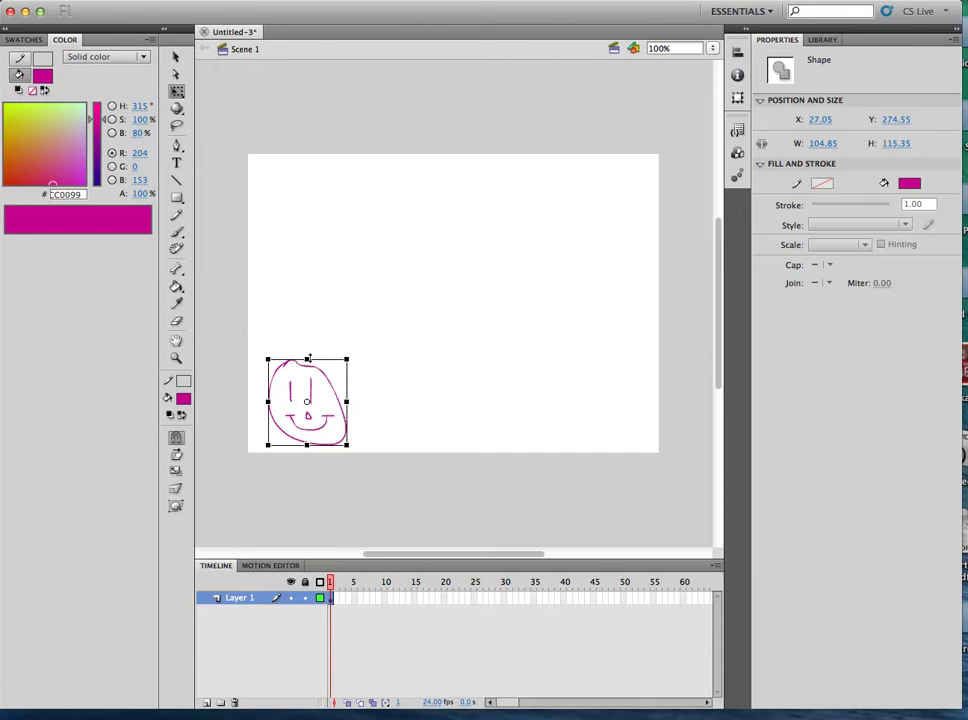
Try rotating the face a quarter turn, undo it, and enlarge the face to about 201 by 221 px.
{"action": "left_click_drag", "start_coordinate": [337, 356], "coordinate": [359, 433]}
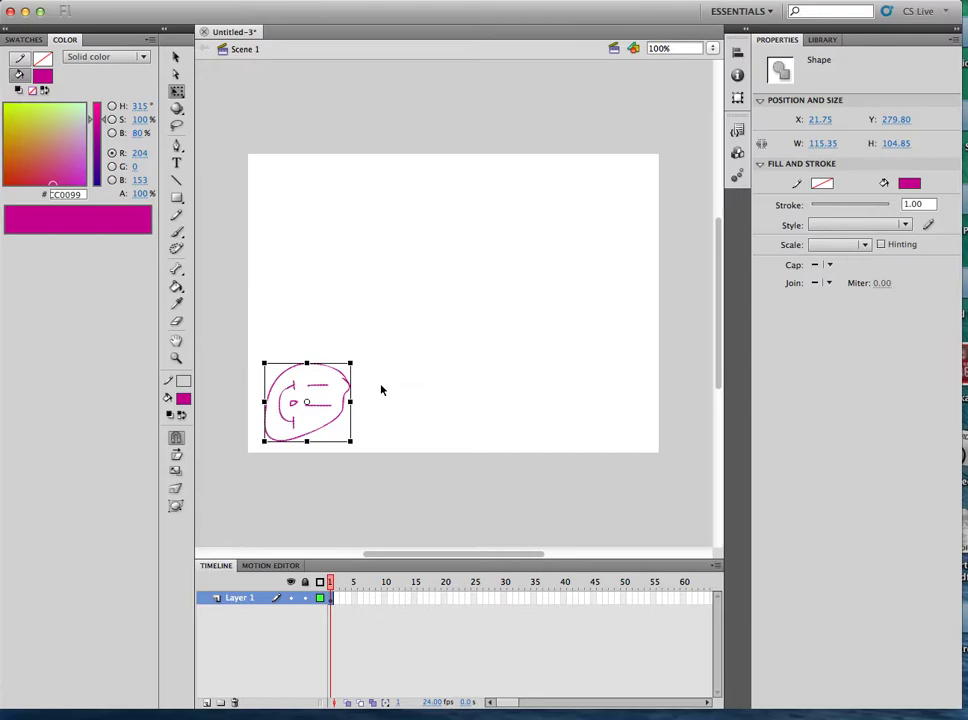
{"action": "key", "text": "super+shift+7"}
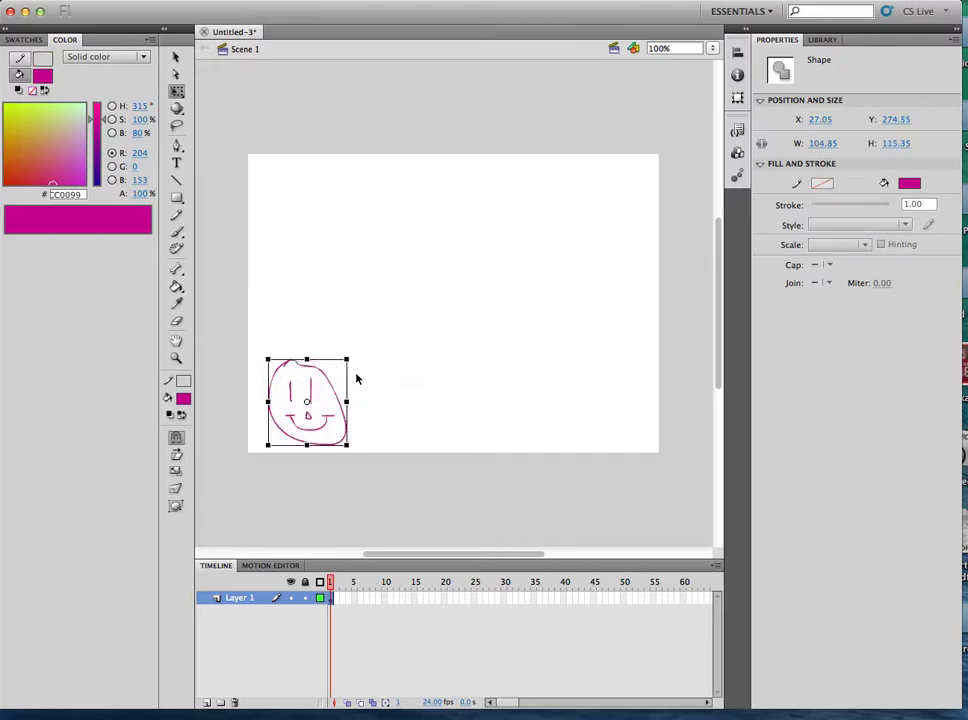
{"action": "left_click_drag", "start_coordinate": [350, 359], "coordinate": [443, 283]}
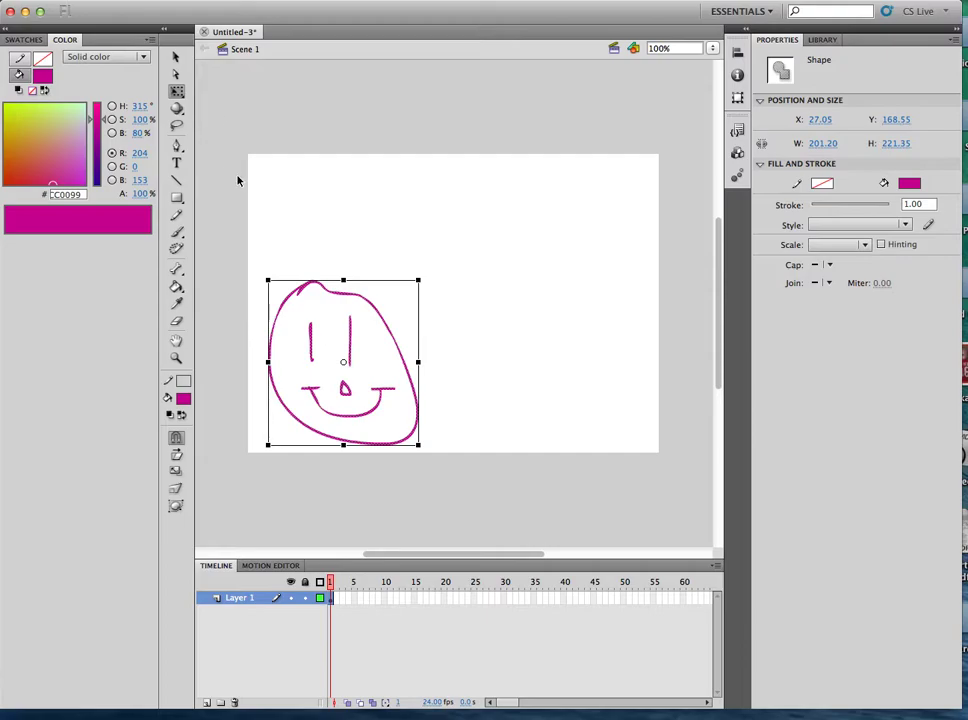
Lasso the face's left eye and move it outside the face to about X 308, Y 123, undoing a trial deletion.
{"action": "left_click", "coordinate": [178, 128]}
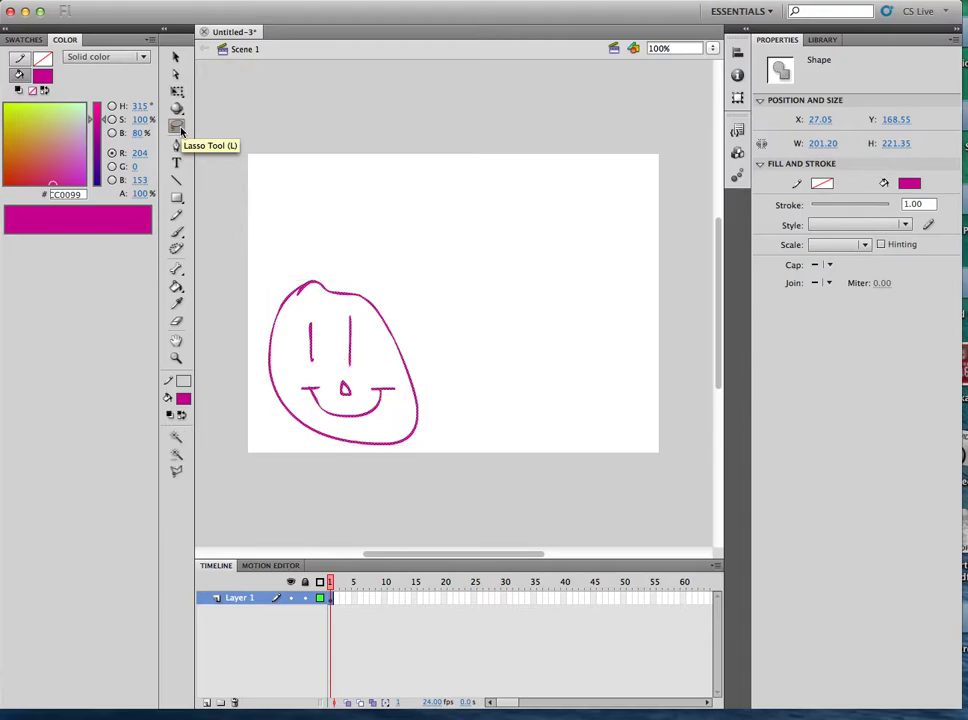
{"action": "left_click", "coordinate": [313, 302]}
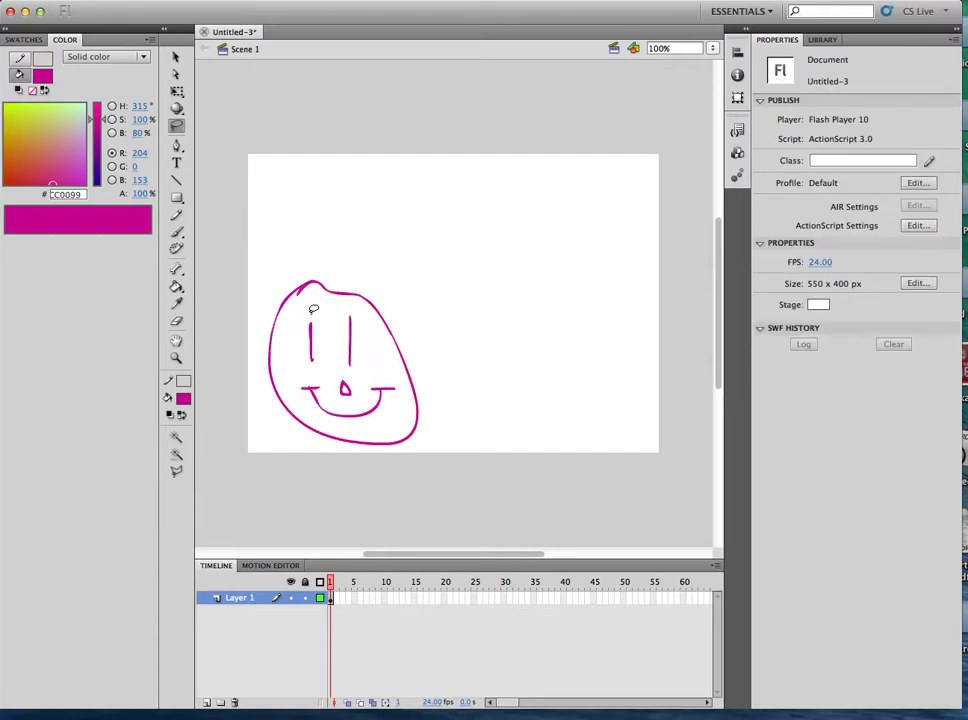
{"action": "mouse_move", "coordinate": [313, 309]}
{"action": "left_mouse_down"}
{"action": "mouse_move", "coordinate": [298, 368]}
{"action": "mouse_move", "coordinate": [321, 370]}
{"action": "mouse_move", "coordinate": [328, 327]}
{"action": "mouse_move", "coordinate": [310, 312]}
{"action": "mouse_move", "coordinate": [312, 331]}
{"action": "mouse_move", "coordinate": [467, 261]}
{"action": "mouse_move", "coordinate": [467, 270]}
{"action": "mouse_move", "coordinate": [563, 283]}
{"action": "mouse_move", "coordinate": [564, 298]}
{"action": "mouse_move", "coordinate": [356, 242]}
{"action": "mouse_move", "coordinate": [481, 258]}
{"action": "left_mouse_up"}
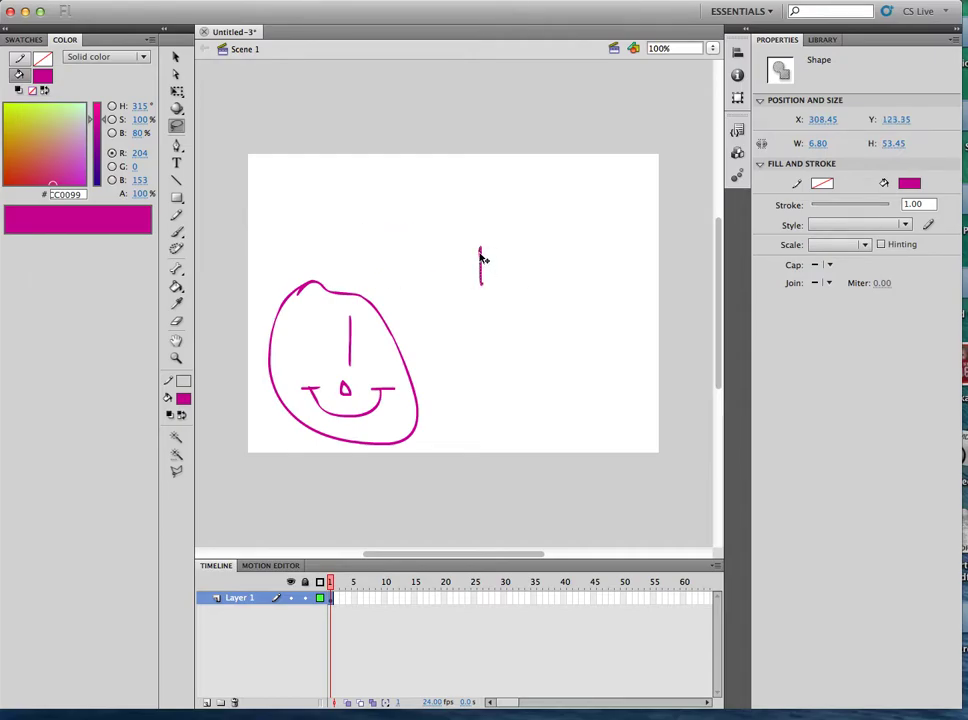
{"action": "key", "text": "Delete"}
{"action": "key", "text": "super+z"}
Recolour the detached eye yellow-green (#CCDC2E) and move it back into place inside the face.
{"action": "left_click_drag", "start_coordinate": [58, 115], "coordinate": [18, 115]}
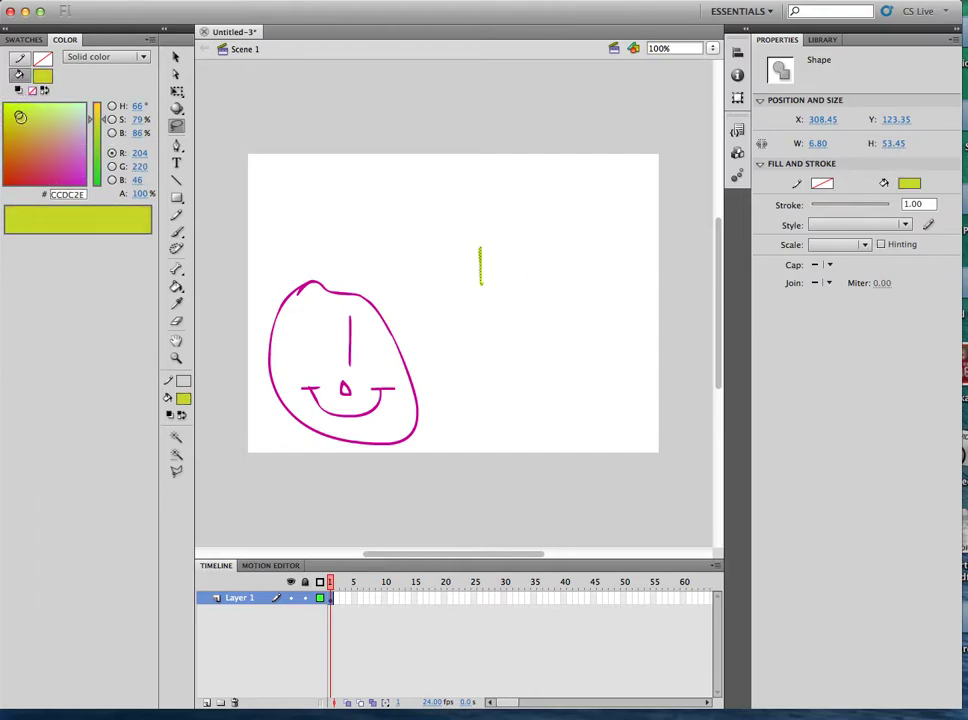
{"action": "mouse_move", "coordinate": [480, 271]}
{"action": "left_mouse_down"}
{"action": "mouse_move", "coordinate": [347, 342]}
{"action": "mouse_move", "coordinate": [313, 338]}
{"action": "mouse_move", "coordinate": [338, 369]}
{"action": "mouse_move", "coordinate": [355, 372]}
{"action": "mouse_move", "coordinate": [361, 320]}
{"action": "mouse_move", "coordinate": [346, 308]}
{"action": "mouse_move", "coordinate": [338, 322]}
{"action": "mouse_move", "coordinate": [352, 344]}
{"action": "mouse_move", "coordinate": [386, 319]}
{"action": "mouse_move", "coordinate": [475, 289]}
{"action": "mouse_move", "coordinate": [393, 329]}
{"action": "mouse_move", "coordinate": [363, 331]}
{"action": "mouse_move", "coordinate": [348, 341]}
{"action": "mouse_move", "coordinate": [356, 348]}
{"action": "mouse_move", "coordinate": [369, 335]}
{"action": "mouse_move", "coordinate": [353, 314]}
{"action": "mouse_move", "coordinate": [338, 325]}
{"action": "mouse_move", "coordinate": [477, 290]}
{"action": "left_mouse_up"}
{"action": "left_click", "coordinate": [350, 320]}
{"action": "key", "text": "ctrl+z"}
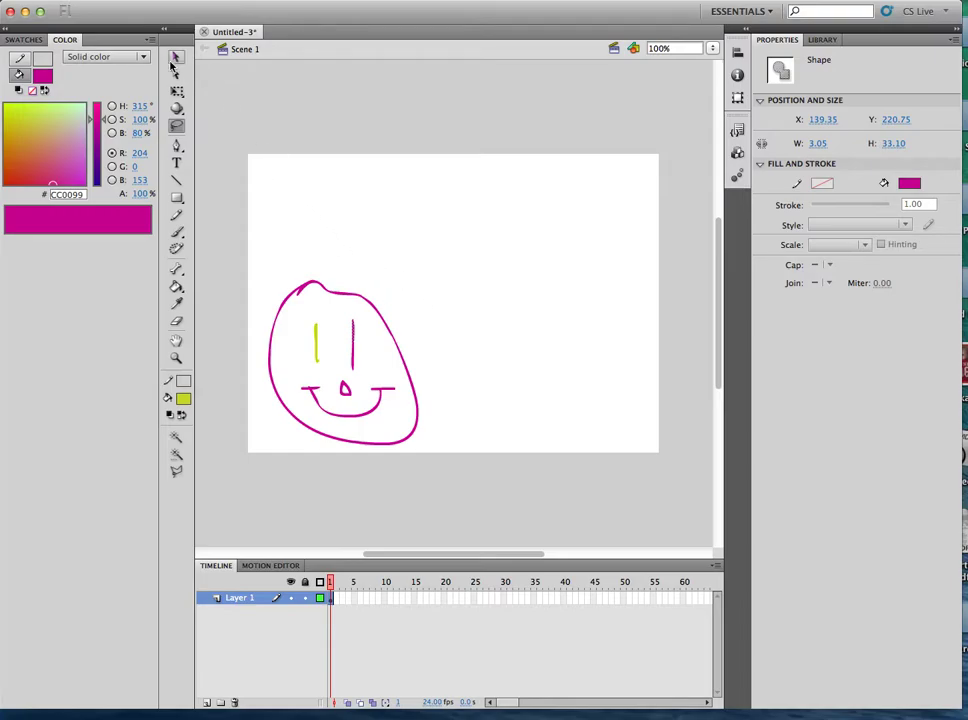
{"action": "key", "text": "v"}
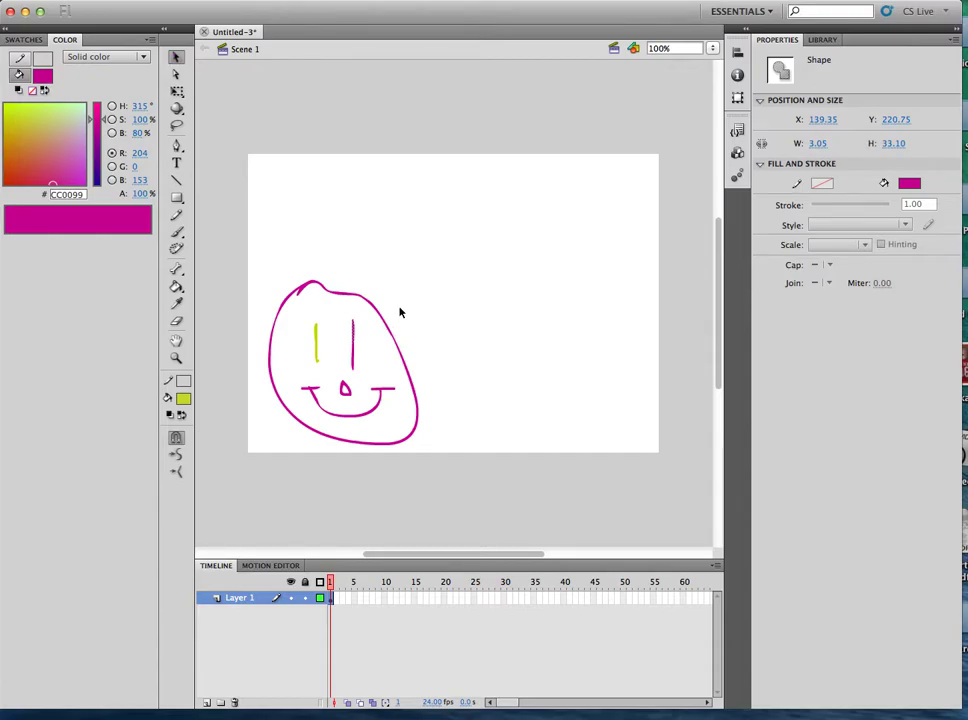
{"action": "left_click", "coordinate": [390, 330]}
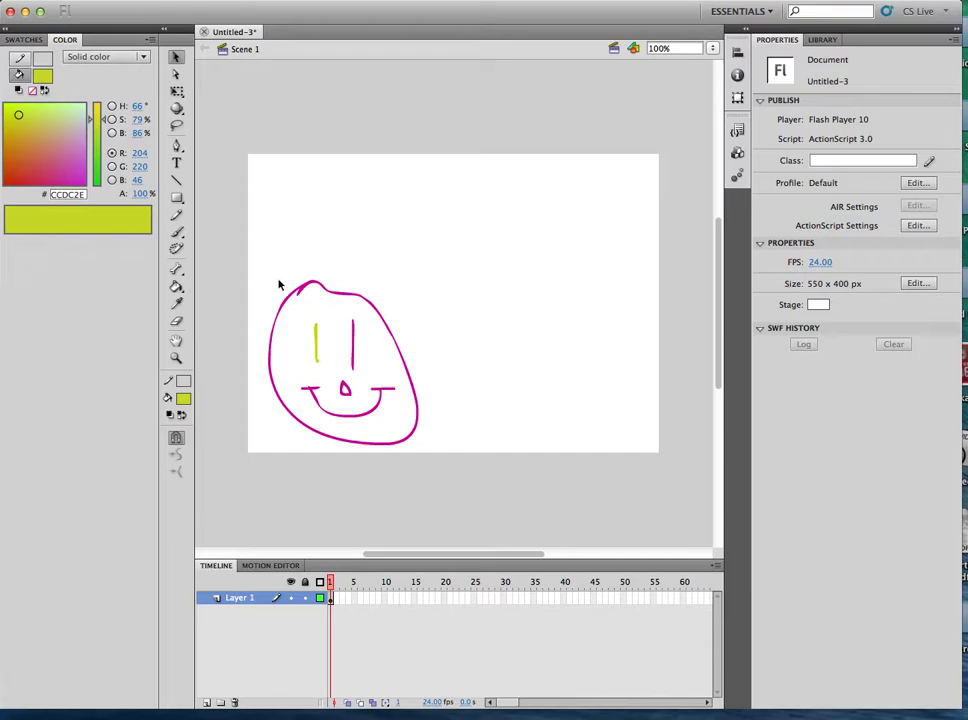
Brush a second smiley face in yellow-green (#CCDC2E) in the upper-right area of the stage, with two eyes and a curved mouth.
{"action": "left_click", "coordinate": [177, 232]}
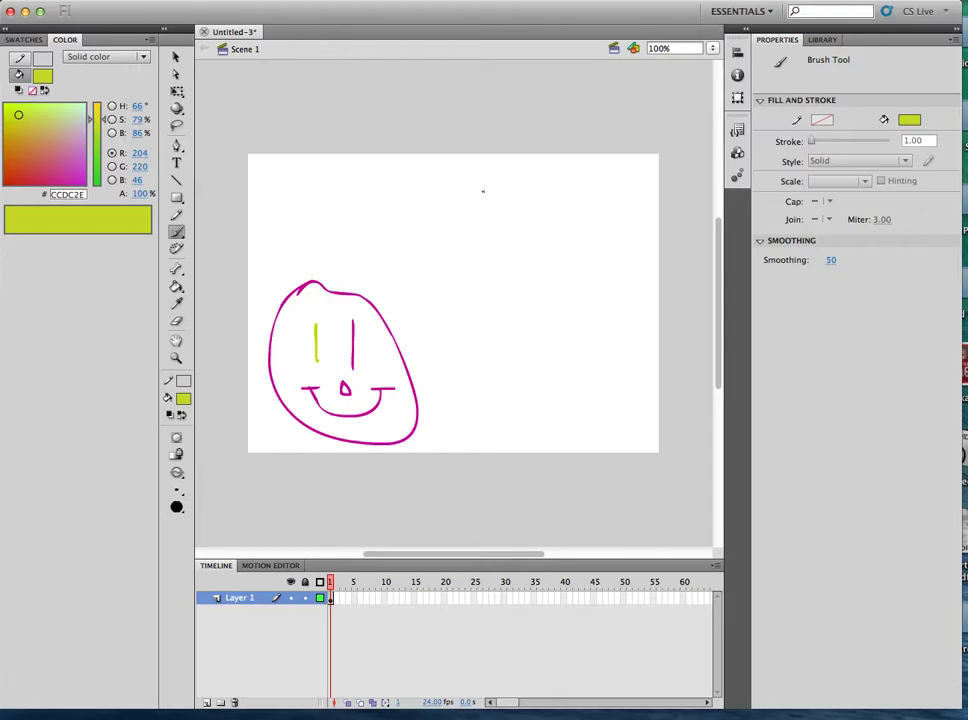
{"action": "mouse_move", "coordinate": [475, 185]}
{"action": "left_mouse_down"}
{"action": "mouse_move", "coordinate": [410, 236]}
{"action": "mouse_move", "coordinate": [620, 268]}
{"action": "mouse_move", "coordinate": [454, 191]}
{"action": "mouse_move", "coordinate": [479, 249]}
{"action": "left_mouse_up"}
{"action": "left_click_drag", "start_coordinate": [525, 214], "coordinate": [538, 260]}
{"action": "mouse_move", "coordinate": [470, 268]}
{"action": "left_mouse_down"}
{"action": "mouse_move", "coordinate": [544, 301]}
{"action": "mouse_move", "coordinate": [578, 255]}
{"action": "left_mouse_up"}
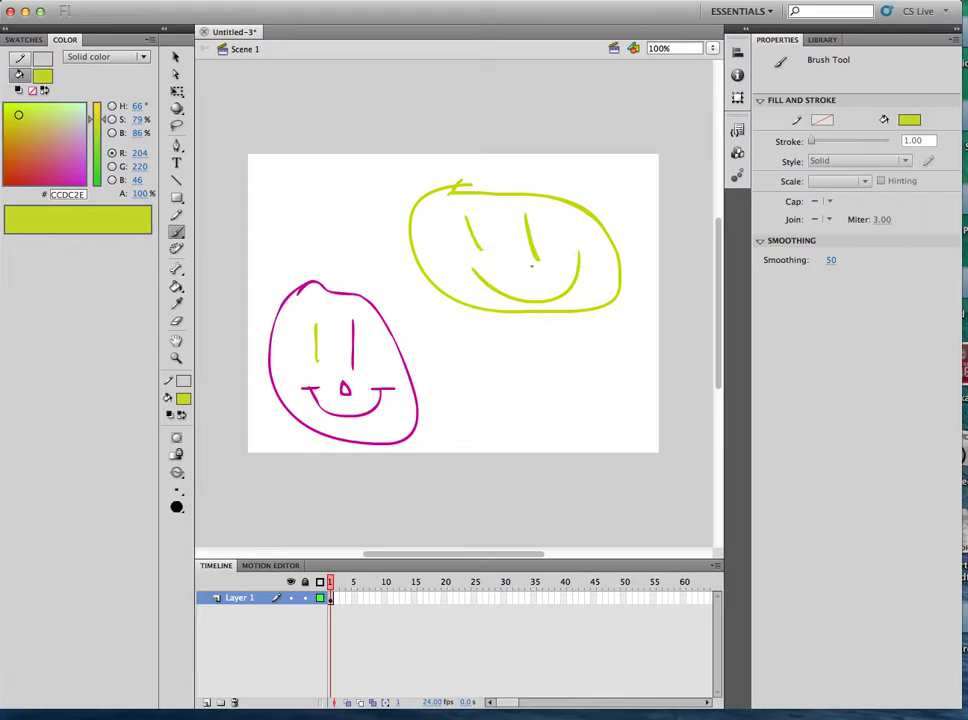